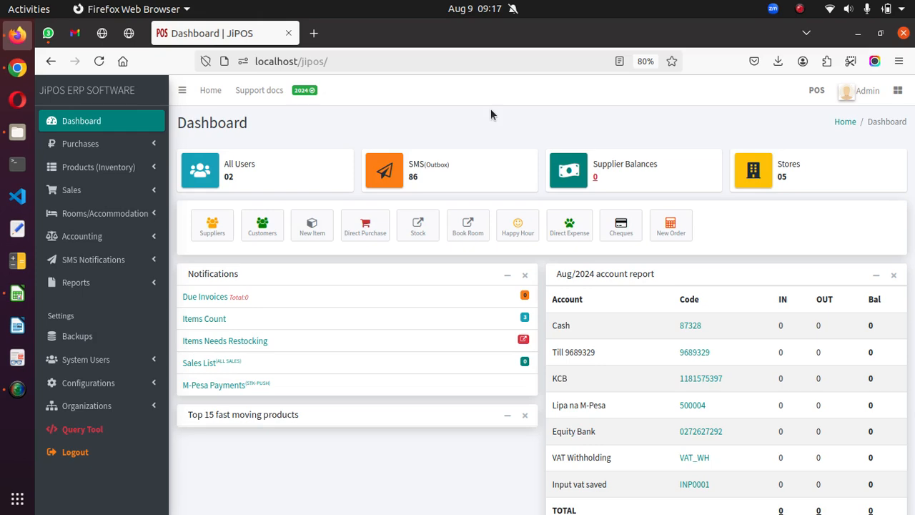
Open the SODA 300ml Crate item's profile for viewing and editing from the products inventory list.
{"action": "left_click", "coordinate": [91, 168]}
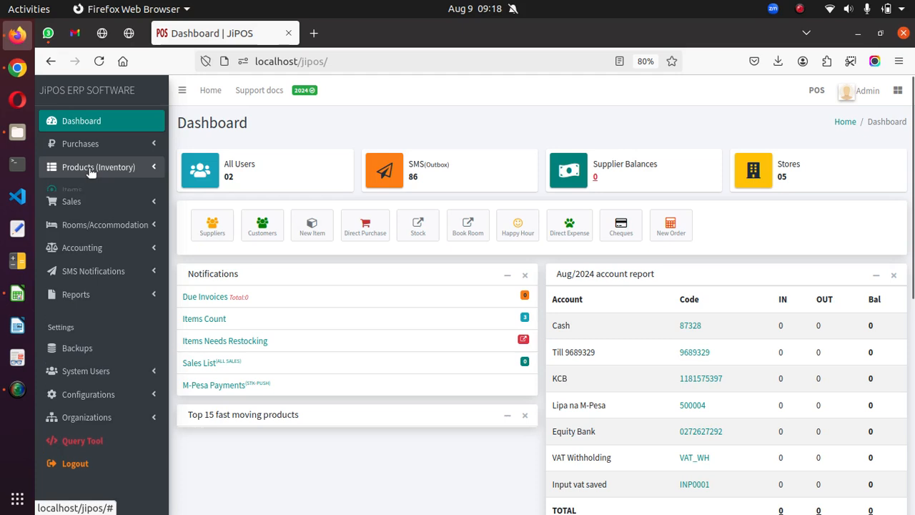
{"action": "left_click", "coordinate": [72, 190]}
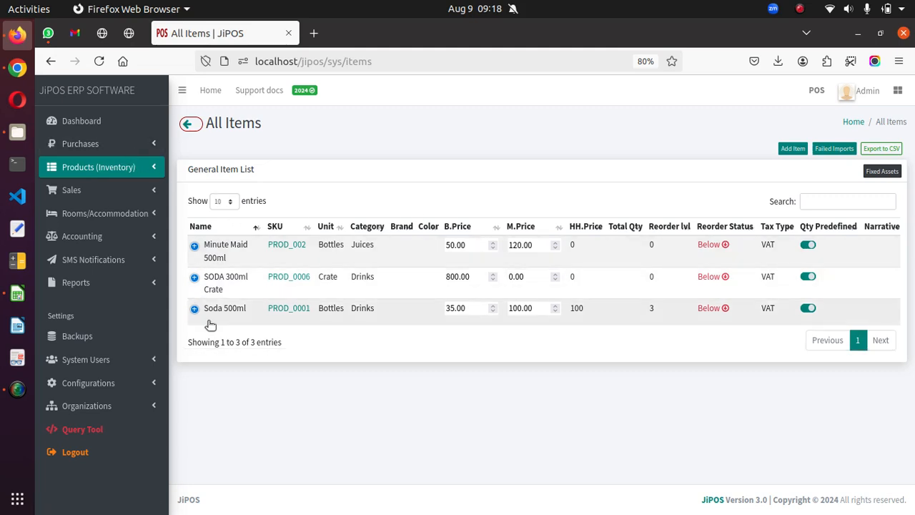
{"action": "left_click", "coordinate": [194, 277]}
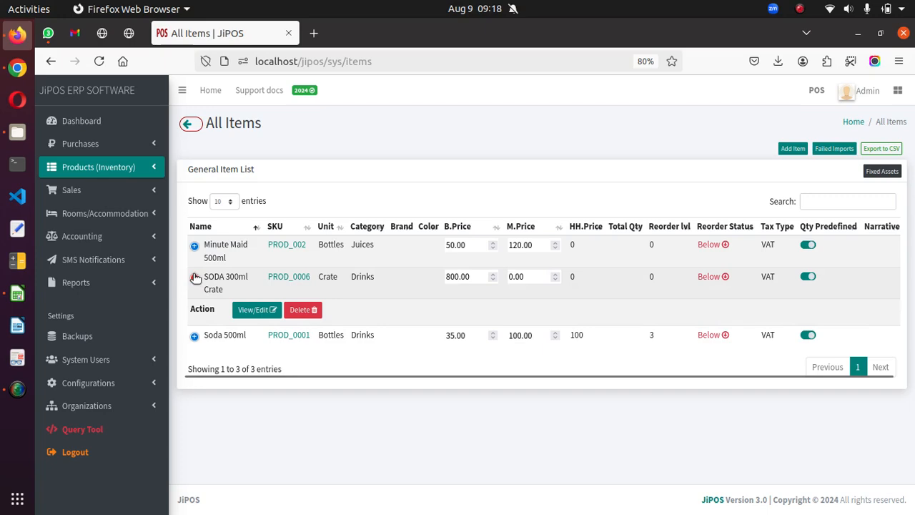
{"action": "left_click", "coordinate": [195, 278]}
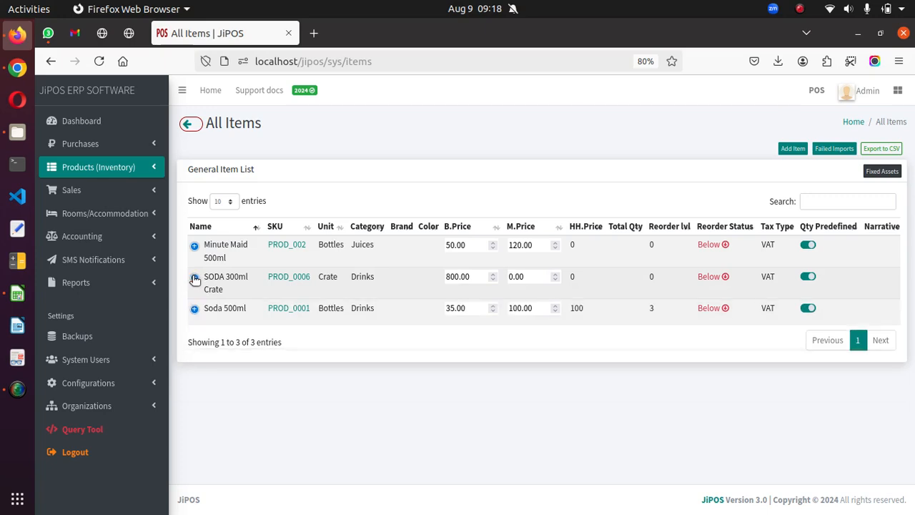
{"action": "left_click", "coordinate": [195, 278]}
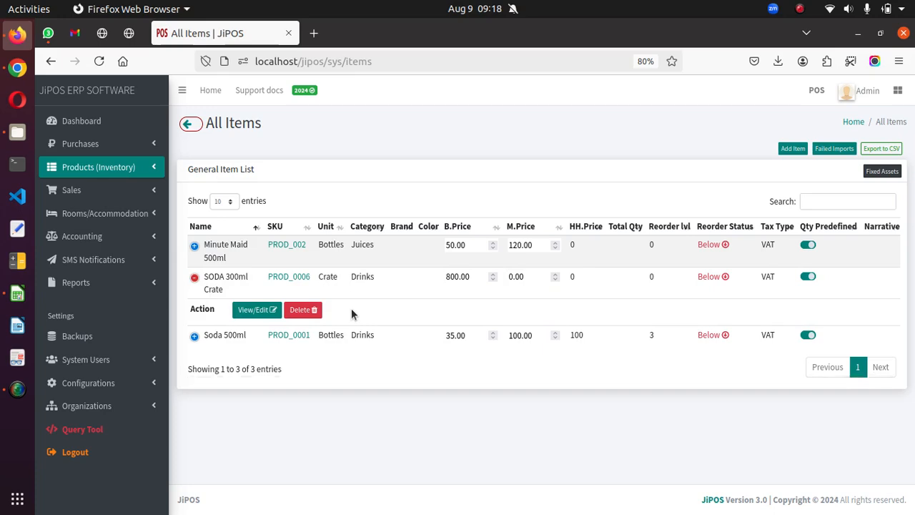
{"action": "left_click", "coordinate": [194, 277]}
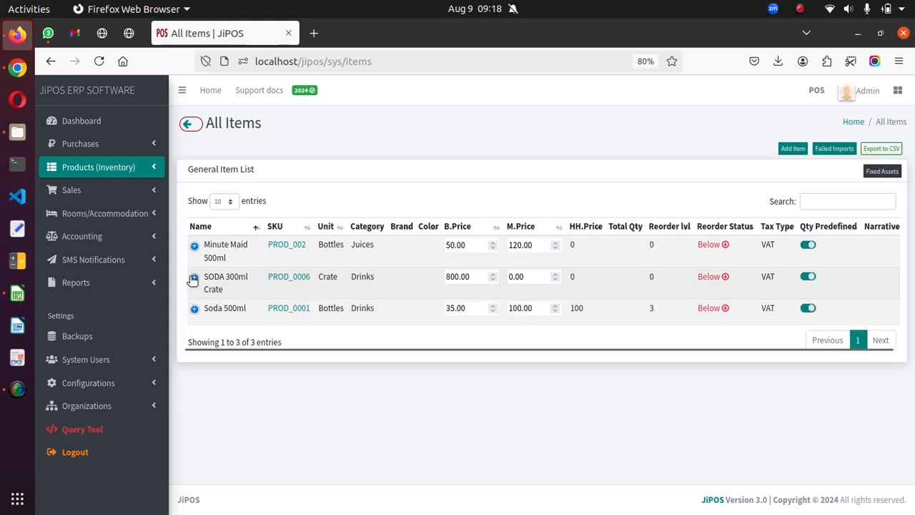
{"action": "left_click", "coordinate": [193, 279]}
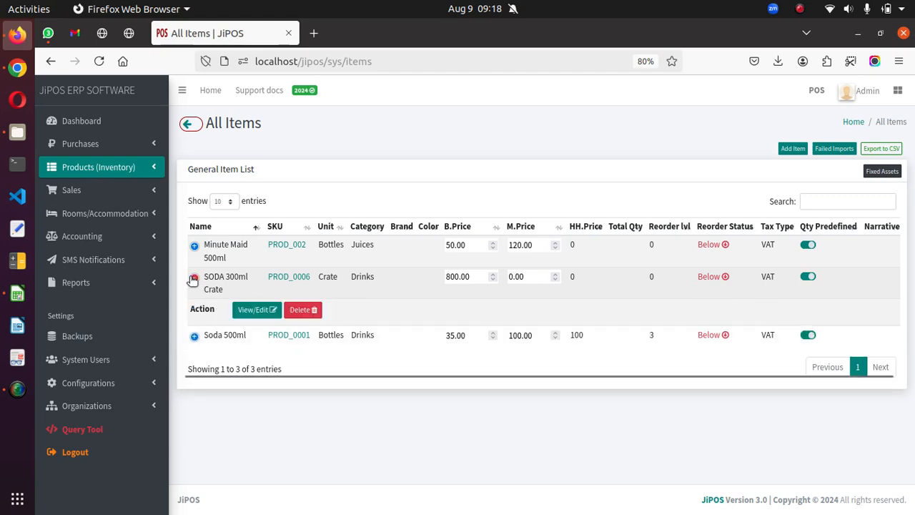
{"action": "left_click", "coordinate": [257, 310]}
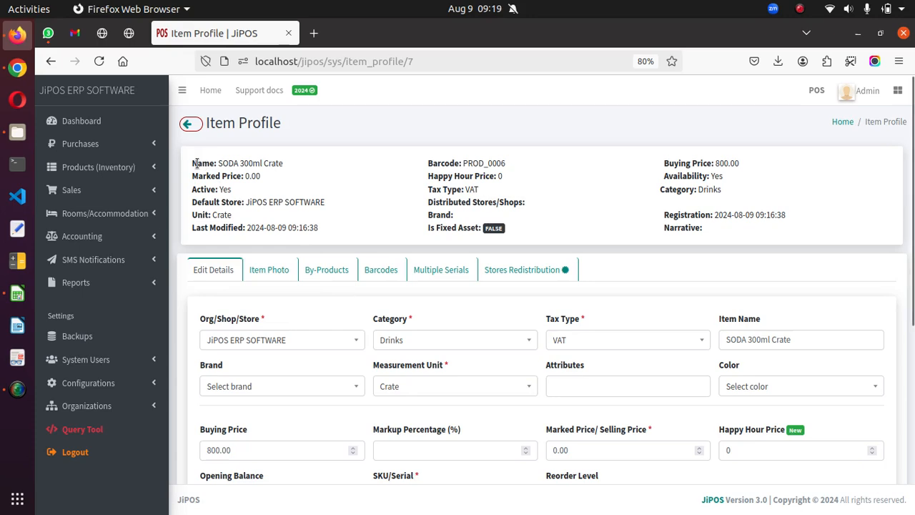
Examine the crate's profile summary, its editable details such as prices and class, and its item photo.
{"action": "left_click_drag", "start_coordinate": [195, 163], "coordinate": [505, 204]}
{"action": "left_click", "coordinate": [498, 205]}
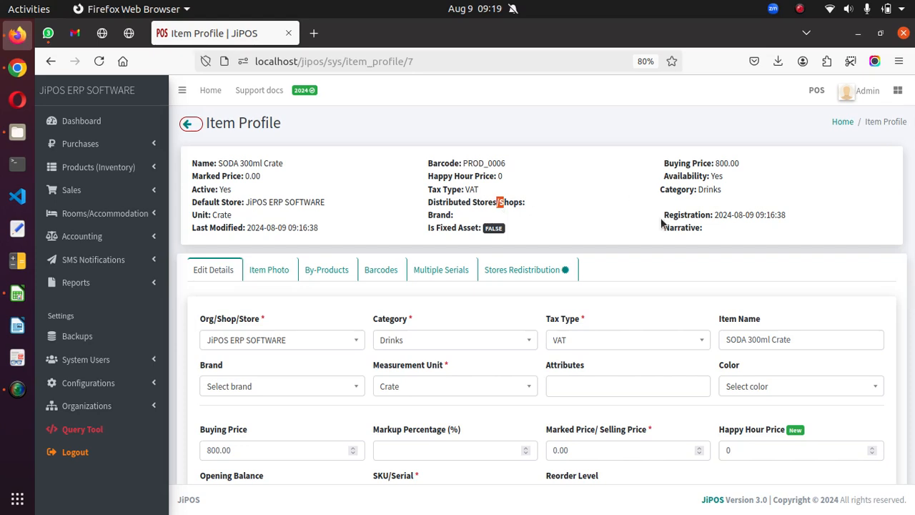
{"action": "scroll", "coordinate": [653, 224], "scroll_direction": "down", "scroll_amount": 2}
{"action": "scroll", "coordinate": [328, 162], "scroll_direction": "up", "scroll_amount": 2}
{"action": "left_click", "coordinate": [279, 198]}
{"action": "scroll", "coordinate": [279, 198], "scroll_direction": "down", "scroll_amount": 4}
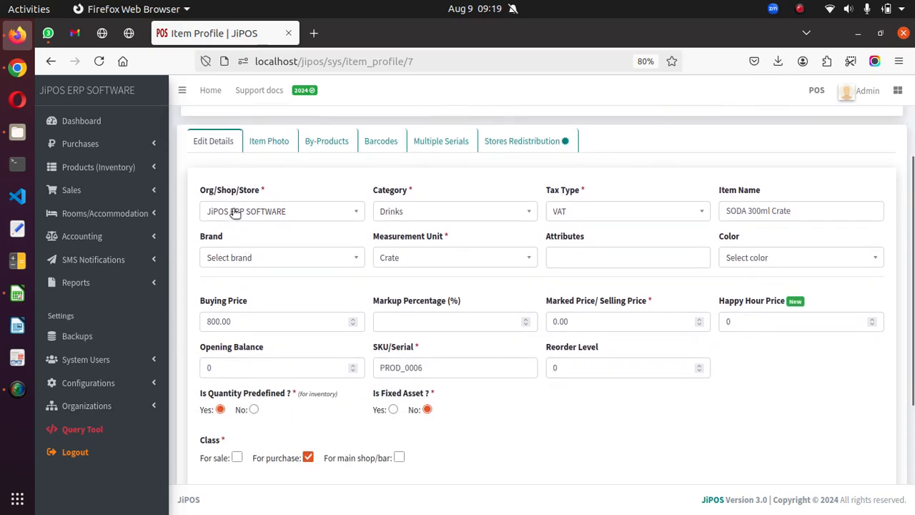
{"action": "left_click", "coordinate": [204, 140]}
{"action": "left_click_drag", "start_coordinate": [242, 321], "coordinate": [185, 327]}
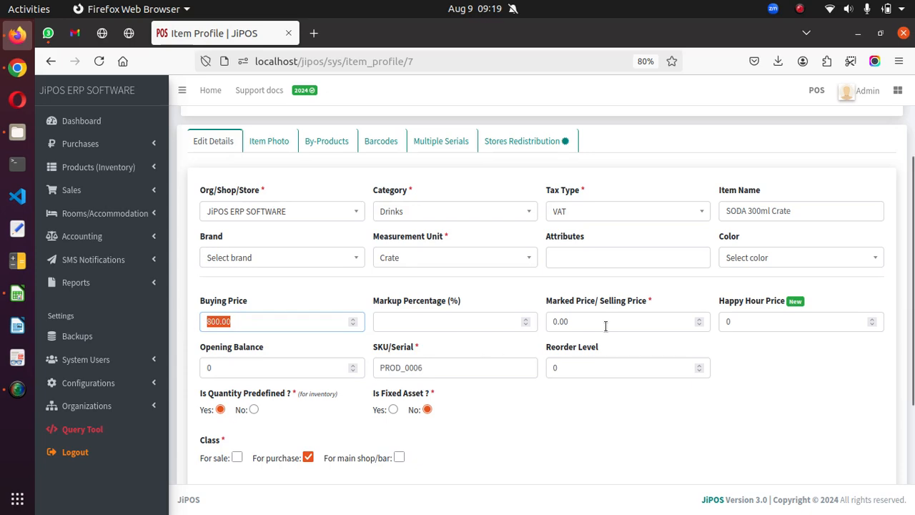
{"action": "left_click", "coordinate": [564, 321]}
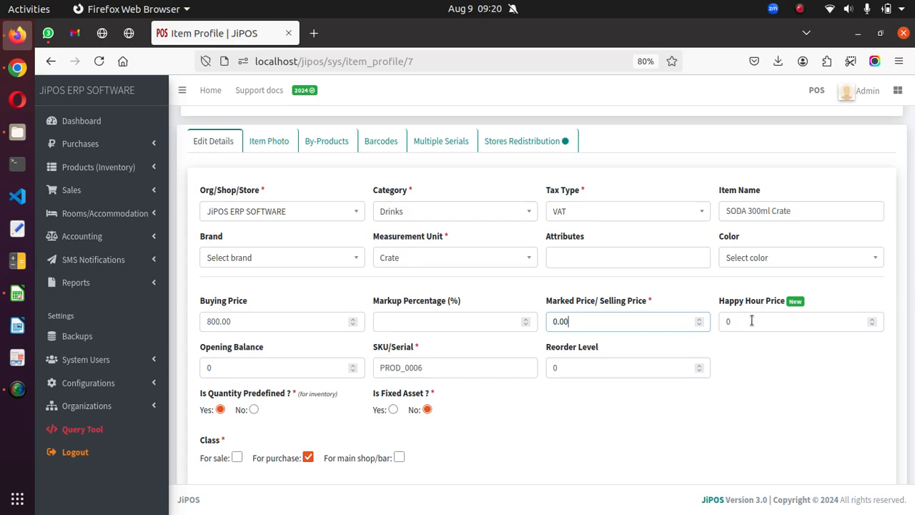
{"action": "scroll", "coordinate": [461, 401], "scroll_direction": "down", "scroll_amount": 3}
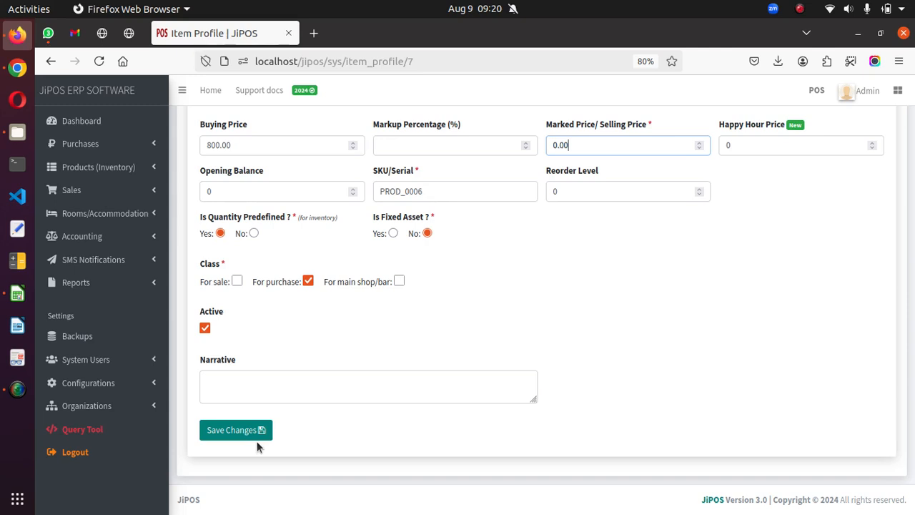
{"action": "scroll", "coordinate": [559, 329], "scroll_direction": "up", "scroll_amount": 5}
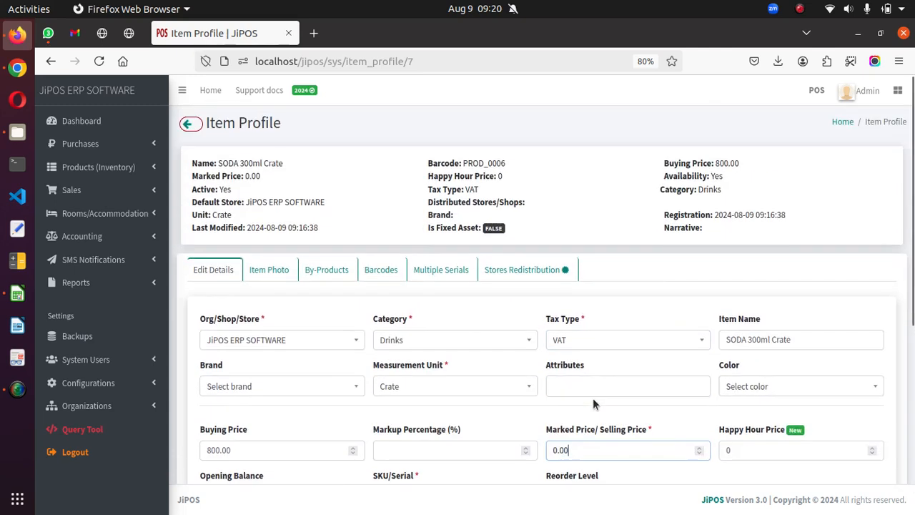
{"action": "left_click", "coordinate": [270, 270]}
{"action": "scroll", "coordinate": [364, 293], "scroll_direction": "down", "scroll_amount": 3}
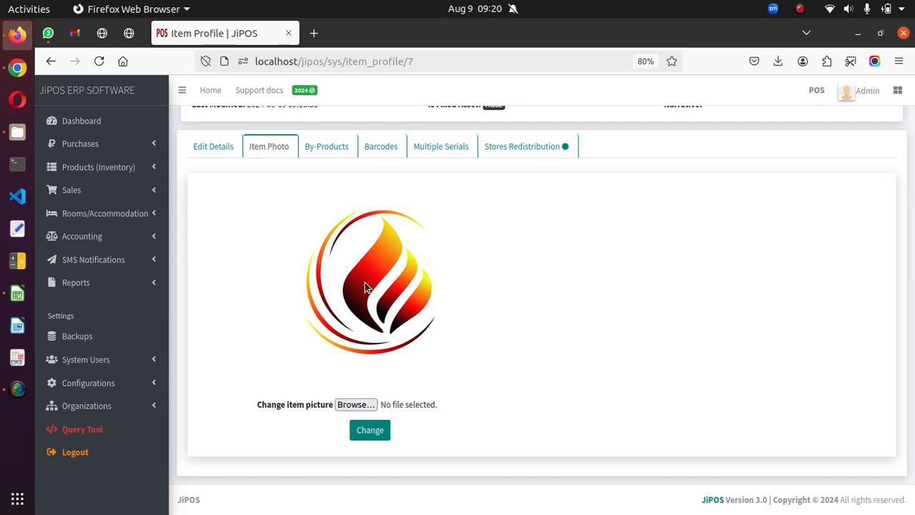
Start a new by-product for the SODA 300ml Crate item and name it "SODA 300ml Pcs".
{"action": "left_click", "coordinate": [323, 148]}
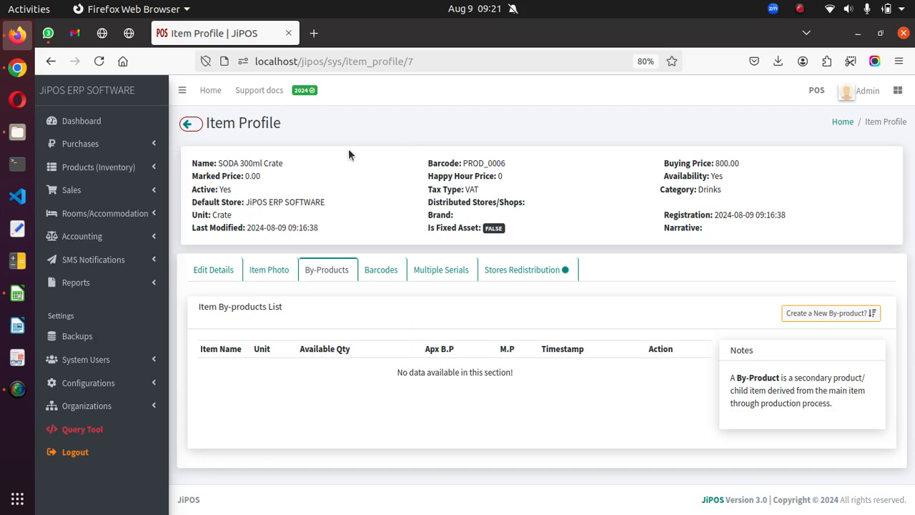
{"action": "left_click_drag", "start_coordinate": [221, 163], "coordinate": [304, 166]}
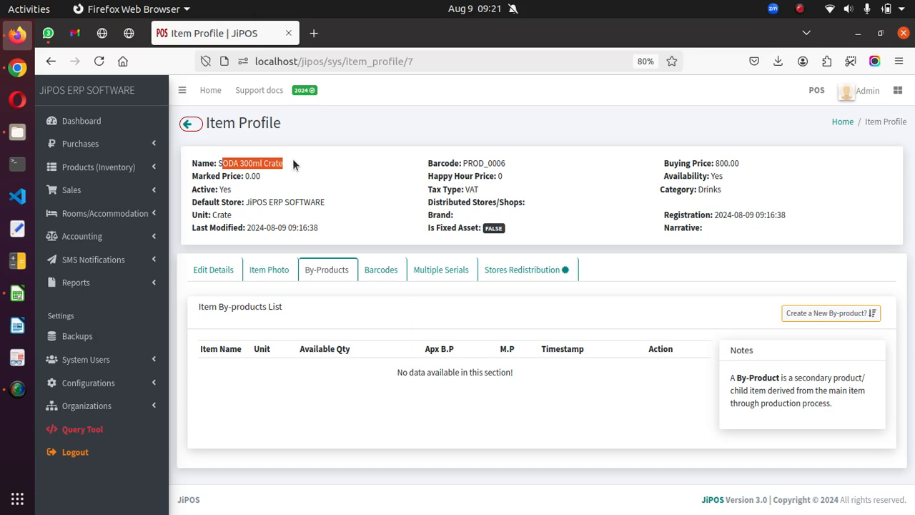
{"action": "left_click", "coordinate": [829, 312]}
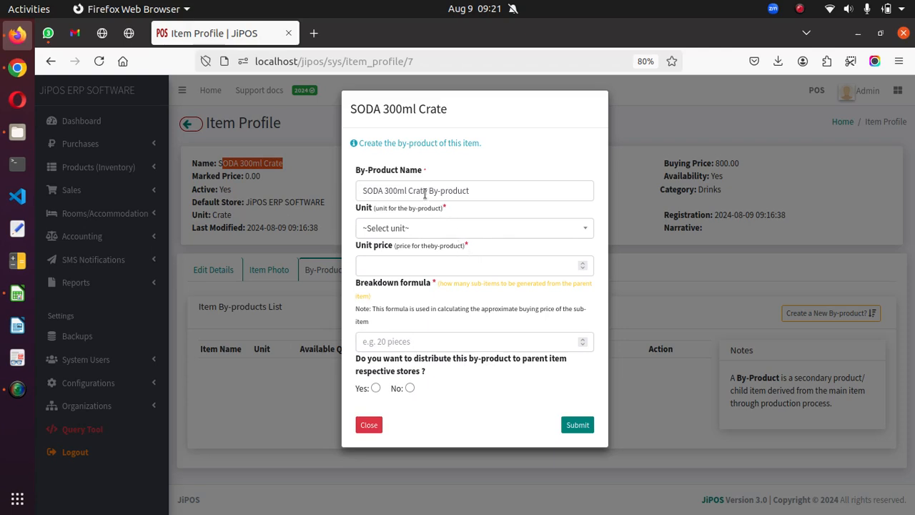
{"action": "left_click", "coordinate": [510, 190]}
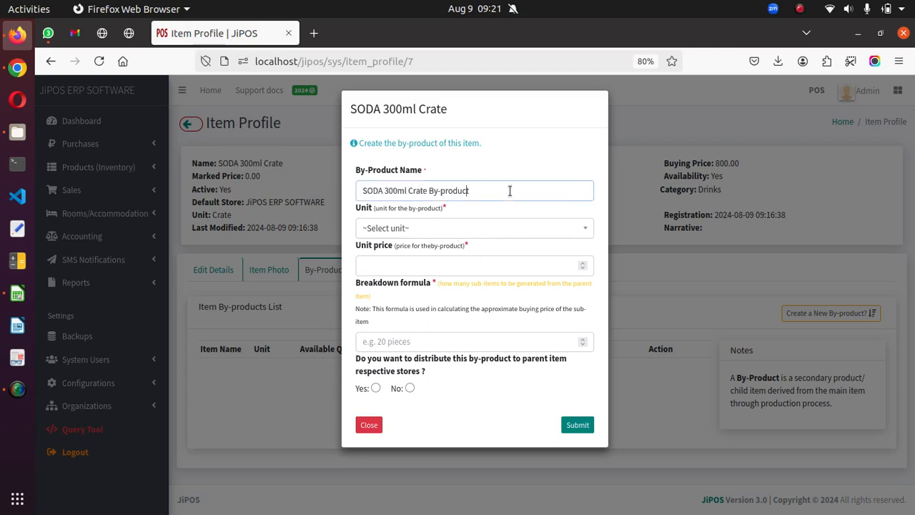
{"action": "key", "text": "Left"}
{"action": "key", "text": "Left"}
{"action": "key", "text": "Left"}
{"action": "key", "text": "Left"}
{"action": "key", "text": "Left"}
{"action": "key", "text": "Left"}
{"action": "key", "text": "Left"}
{"action": "key", "text": "Right"}
{"action": "key", "text": "Right"}
{"action": "key", "text": "shift+End"}
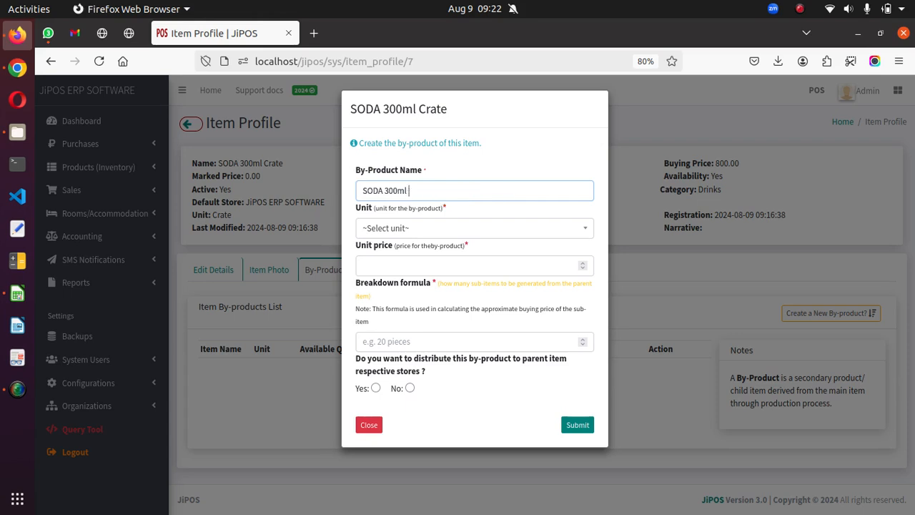
{"action": "type", "text": "Pcs"}
Set the by-product's unit to Bottles.
{"action": "left_click", "coordinate": [523, 226]}
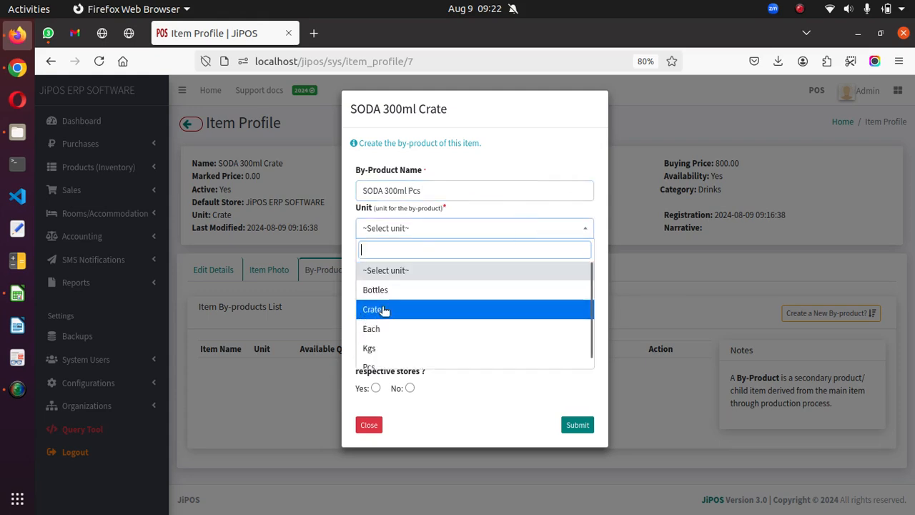
{"action": "left_click", "coordinate": [386, 358]}
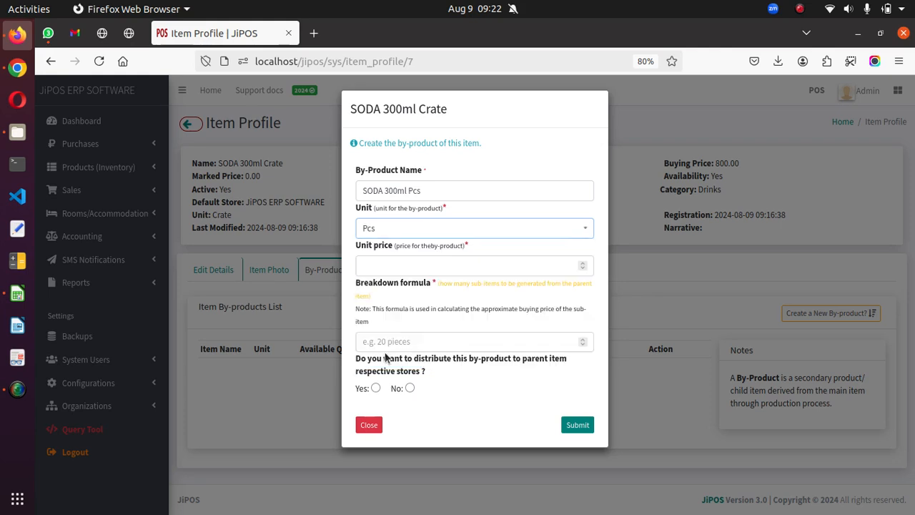
{"action": "left_click", "coordinate": [413, 237]}
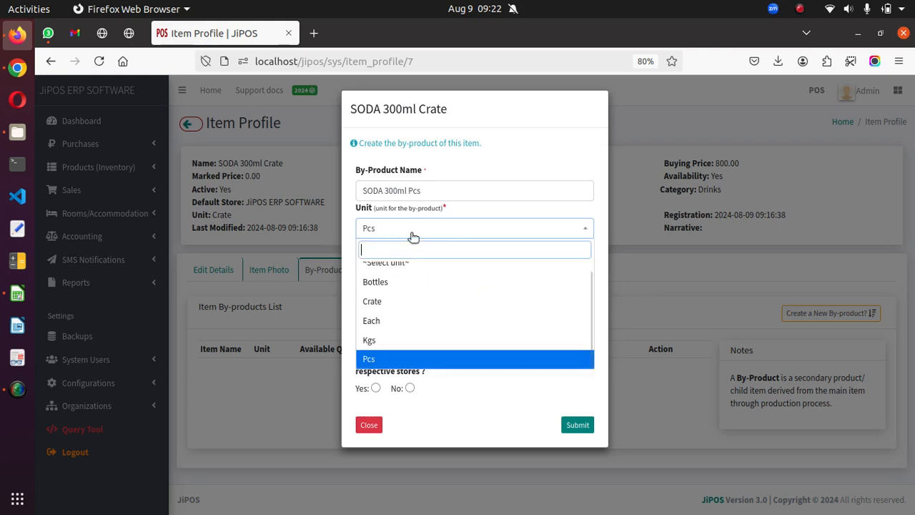
{"action": "left_click", "coordinate": [391, 280]}
Set the by-product's unit price to 50 and its breakdown formula to 24 sub-items per crate.
{"action": "left_click", "coordinate": [399, 264]}
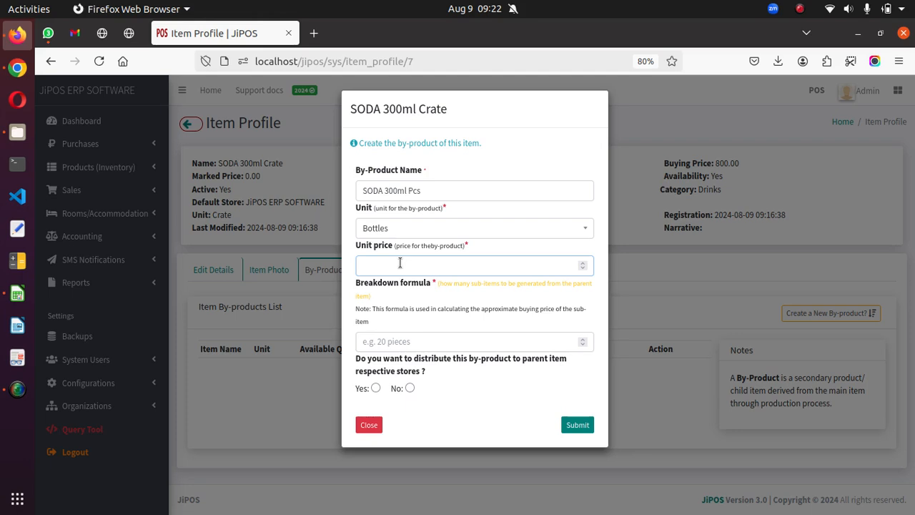
{"action": "type", "text": "59"}
{"action": "key", "text": "BackSpace"}
{"action": "type", "text": "0"}
{"action": "left_click", "coordinate": [445, 340]}
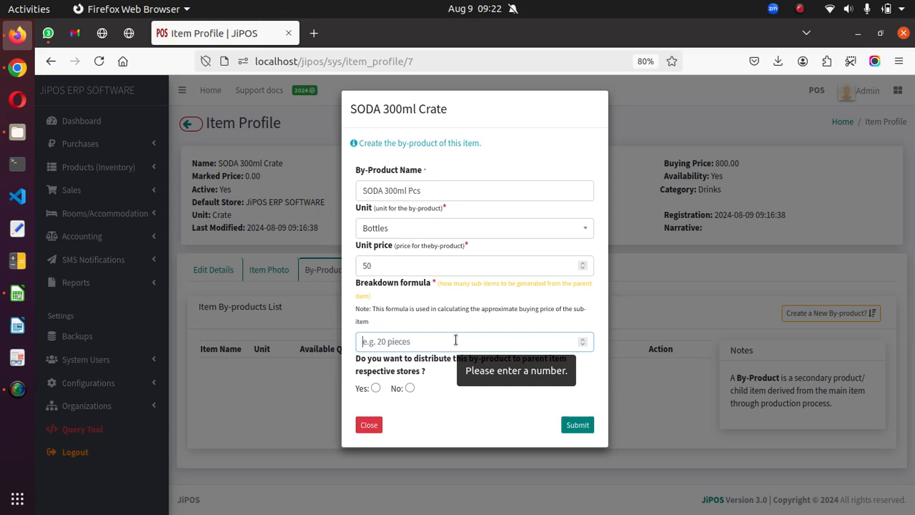
{"action": "type", "text": "24"}
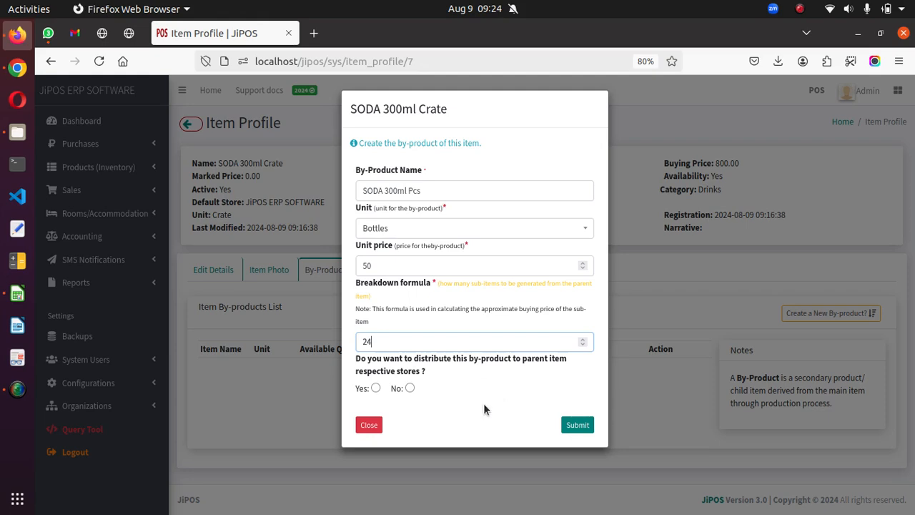
Submit the new by-product without choosing a store distribution option, and show the crate's by-products list.
{"action": "left_click_drag", "start_coordinate": [361, 359], "coordinate": [385, 373]}
{"action": "left_click", "coordinate": [423, 377]}
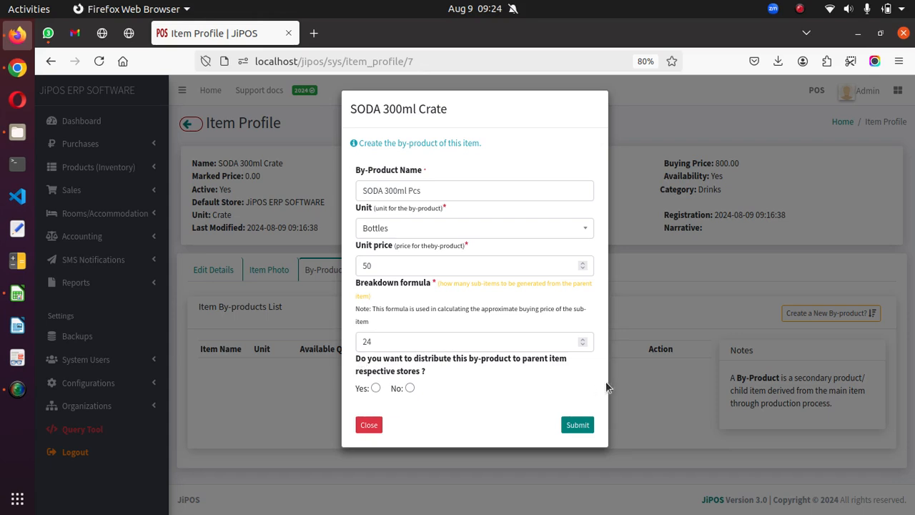
{"action": "left_click", "coordinate": [581, 425]}
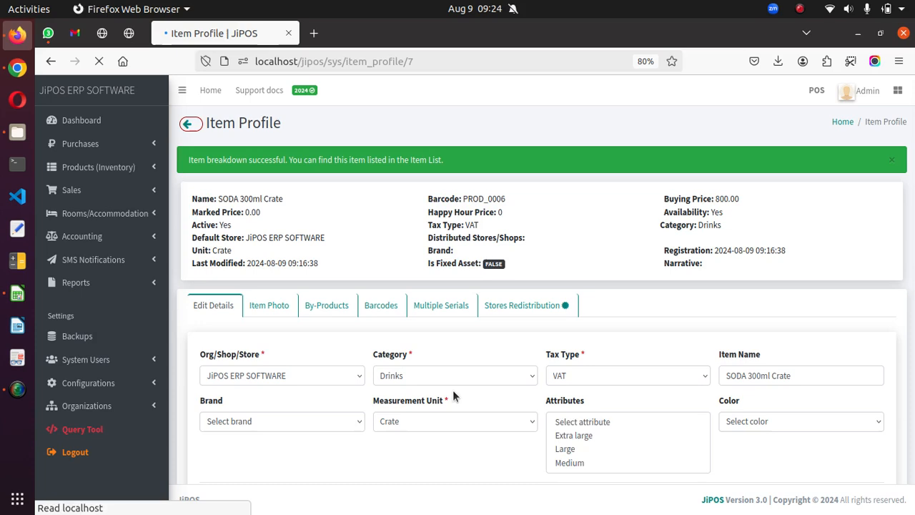
{"action": "left_click", "coordinate": [329, 307]}
{"action": "scroll", "coordinate": [254, 380], "scroll_direction": "down", "scroll_amount": 1}
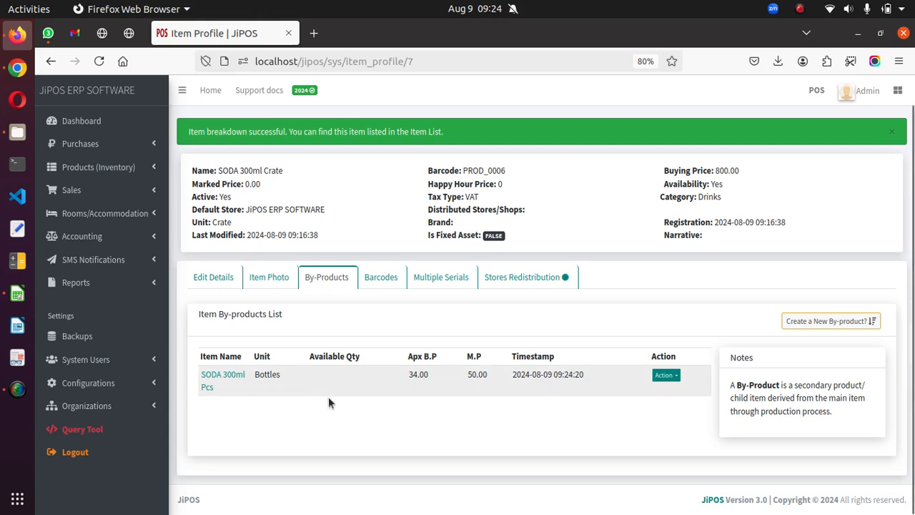
Try to regenerate the default quantity of SODA 300ml Pcs for the Main store with a parent quantity of 1.
{"action": "left_click", "coordinate": [665, 376]}
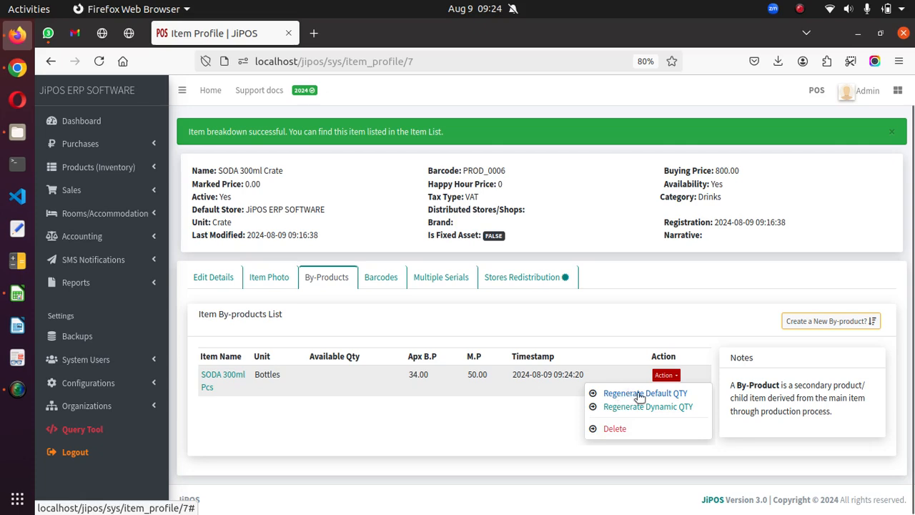
{"action": "left_click", "coordinate": [620, 394]}
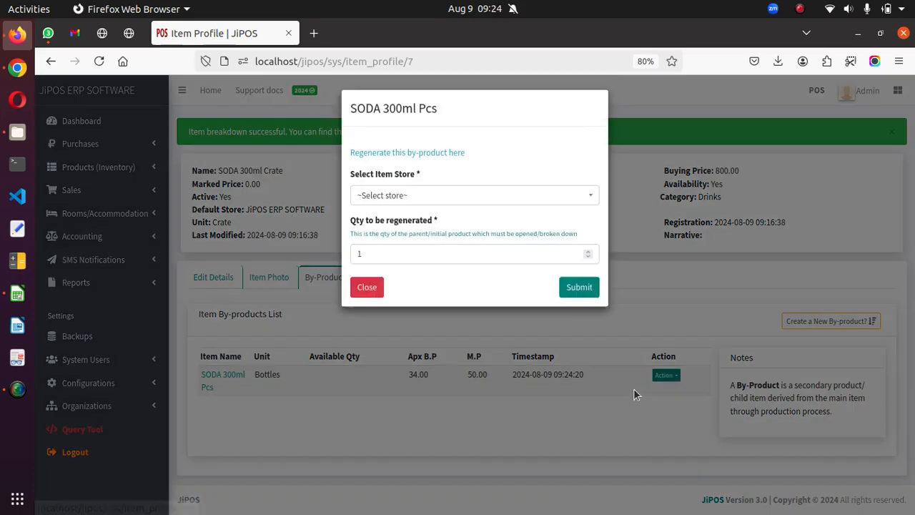
{"action": "left_click", "coordinate": [402, 197]}
{"action": "left_click", "coordinate": [380, 278]}
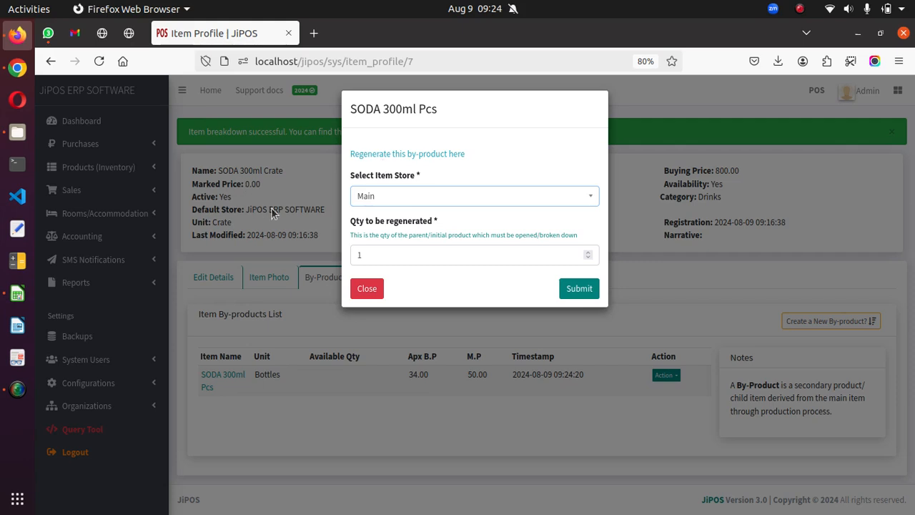
{"action": "left_click", "coordinate": [361, 253]}
{"action": "type", "text": "1"}
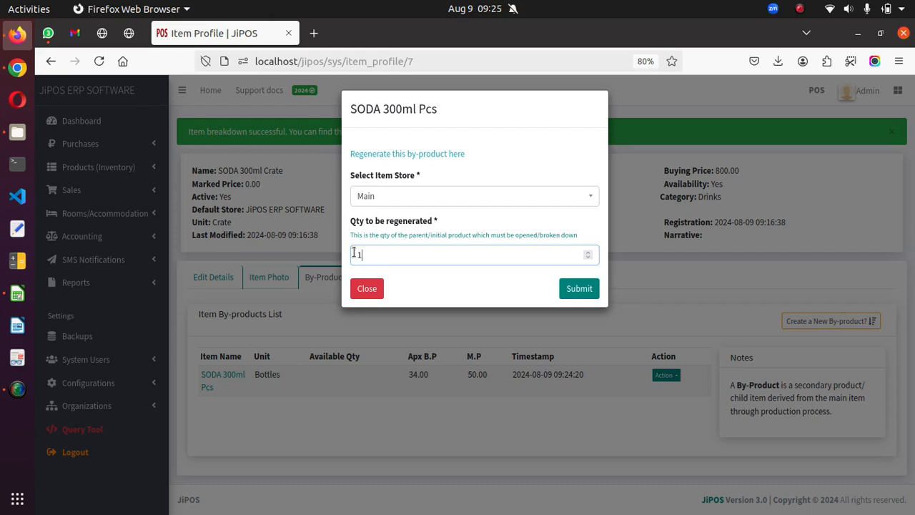
{"action": "key", "text": "Return"}
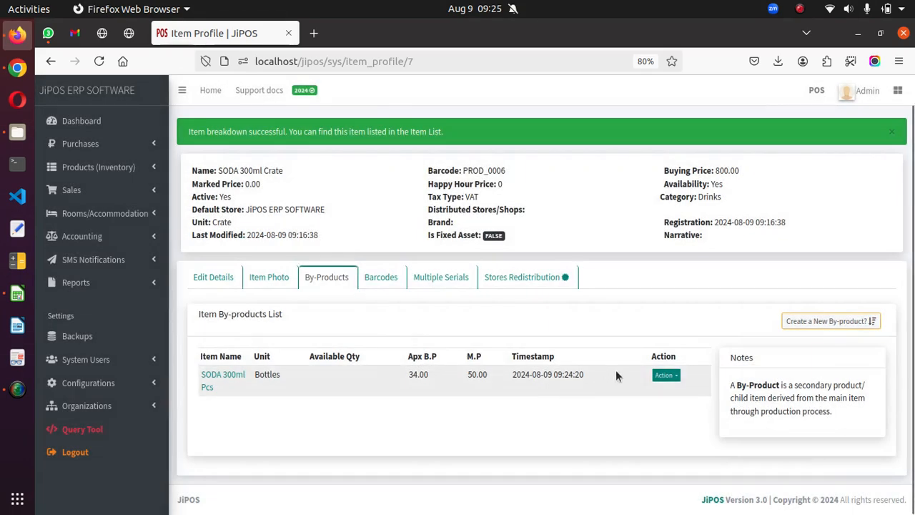
Examine the origin item and store choices in the dynamic quantity regeneration form for SODA 300ml Pcs, and close it without submitting.
{"action": "left_click", "coordinate": [661, 377]}
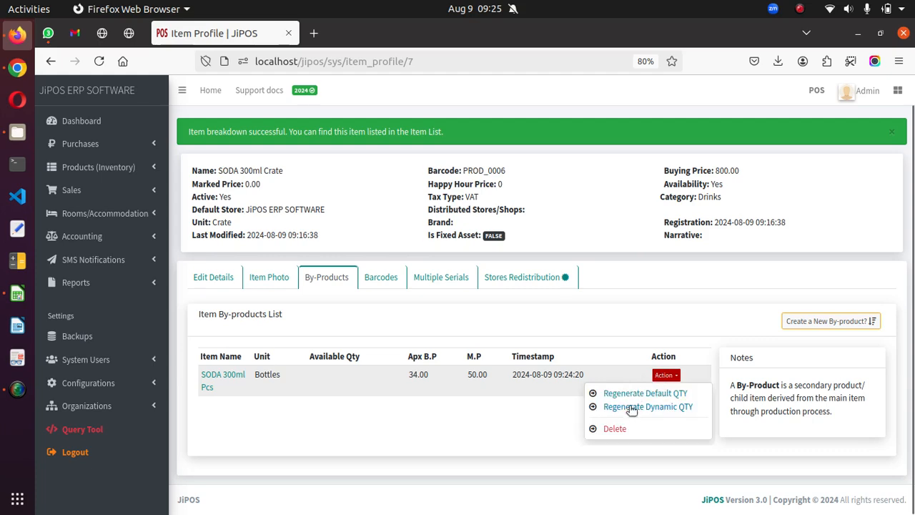
{"action": "left_click", "coordinate": [630, 407]}
{"action": "left_click", "coordinate": [621, 405]}
{"action": "left_click", "coordinate": [674, 376]}
{"action": "left_click", "coordinate": [652, 407]}
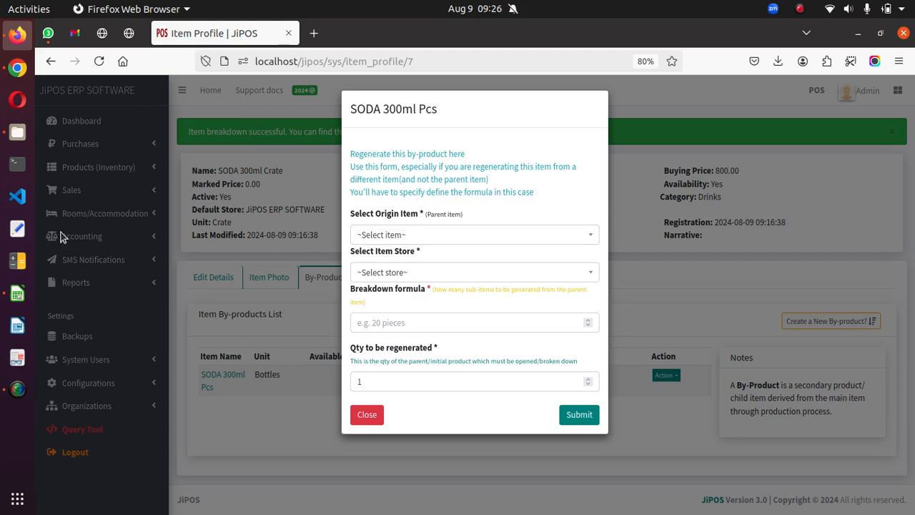
{"action": "left_click", "coordinate": [388, 238]}
{"action": "left_click", "coordinate": [389, 277]}
{"action": "left_click", "coordinate": [366, 415]}
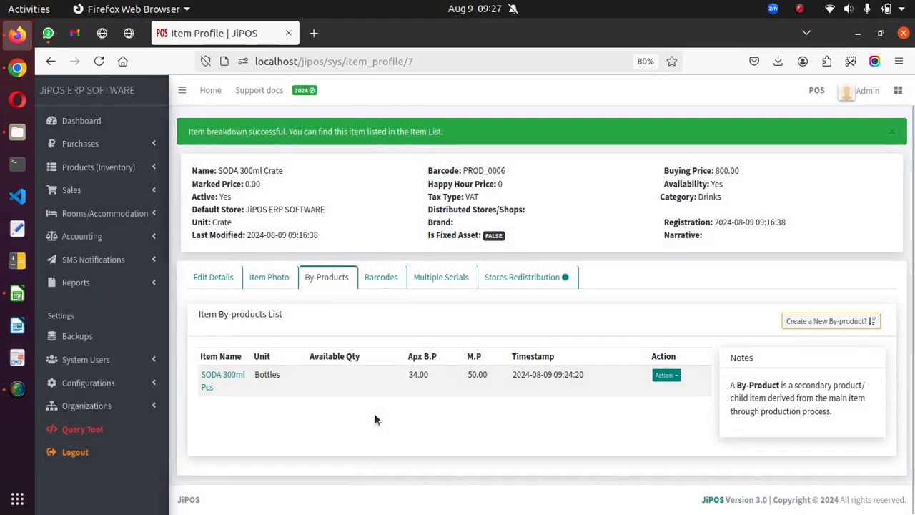
Generate a barcode for the SODA 300ml Crate item.
{"action": "left_click", "coordinate": [381, 280]}
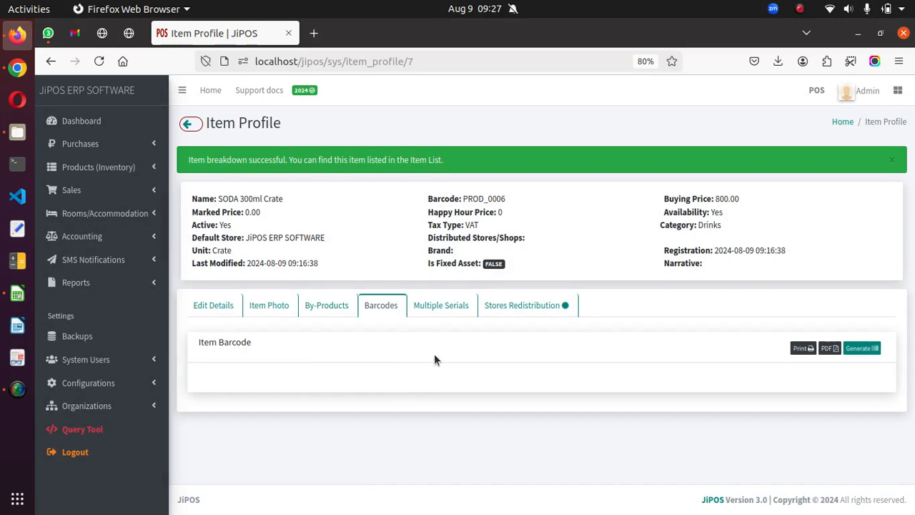
{"action": "left_click", "coordinate": [861, 348]}
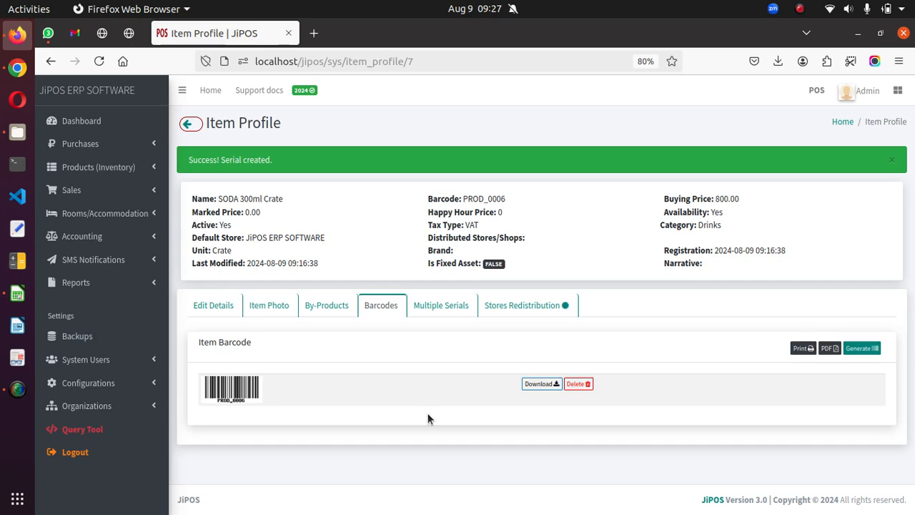
Register the serial number w3etcrtctyu for the crate as available, and show the item's serials list.
{"action": "left_click", "coordinate": [461, 309]}
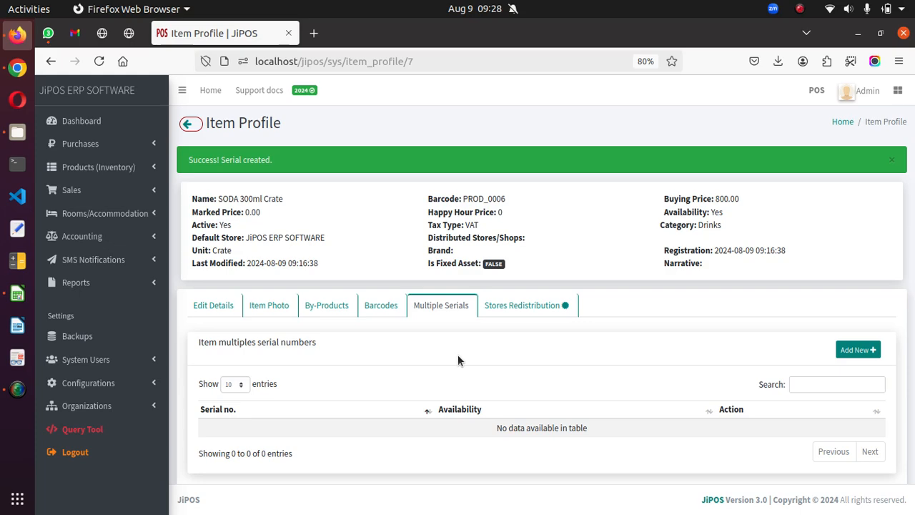
{"action": "left_click", "coordinate": [858, 350]}
{"action": "left_click", "coordinate": [413, 162]}
{"action": "type", "text": "w3etcrtctyu"}
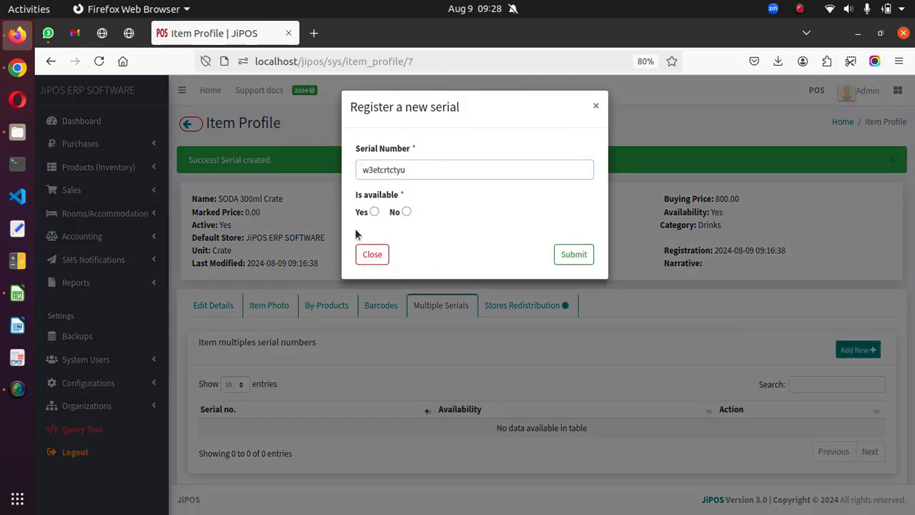
{"action": "left_click", "coordinate": [373, 211]}
{"action": "left_click", "coordinate": [558, 260]}
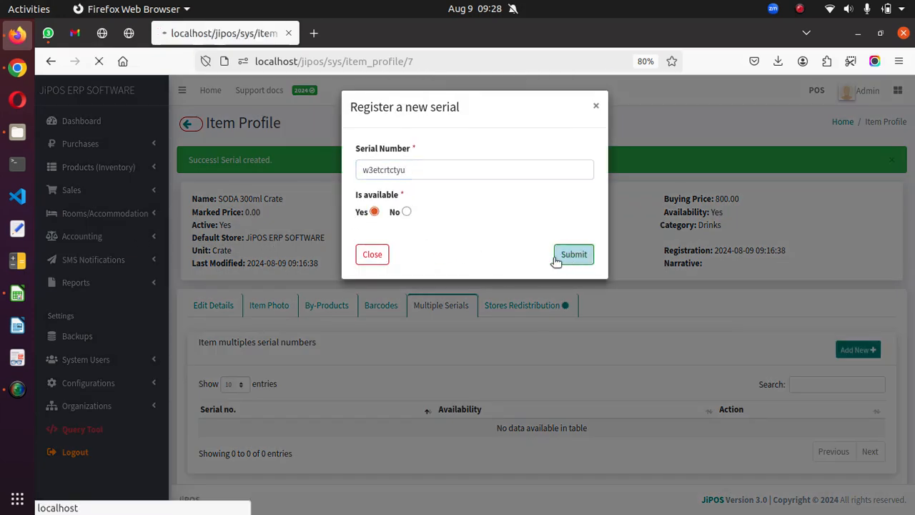
{"action": "left_click", "coordinate": [456, 304]}
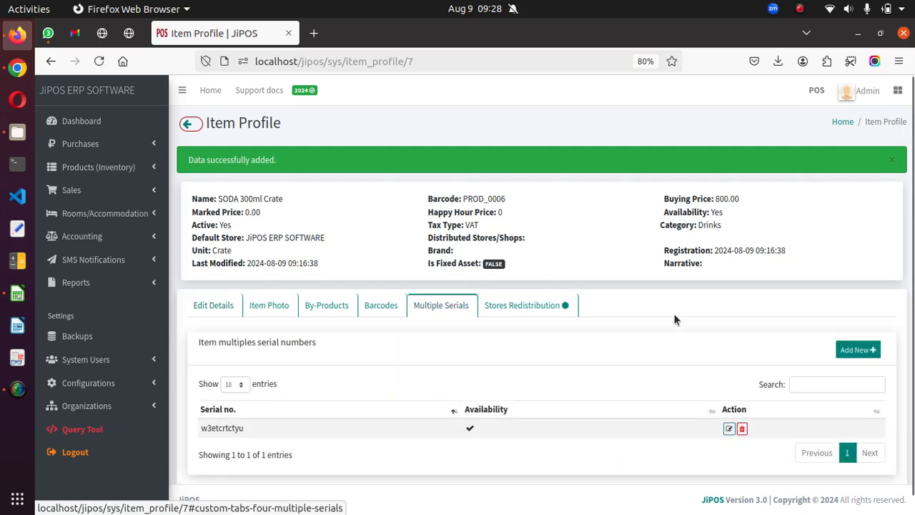
Register a second available serial number, uiuygtuygi, for the crate and return to the item's serials list.
{"action": "scroll", "coordinate": [805, 354], "scroll_direction": "down", "scroll_amount": 1}
{"action": "left_click", "coordinate": [857, 331]}
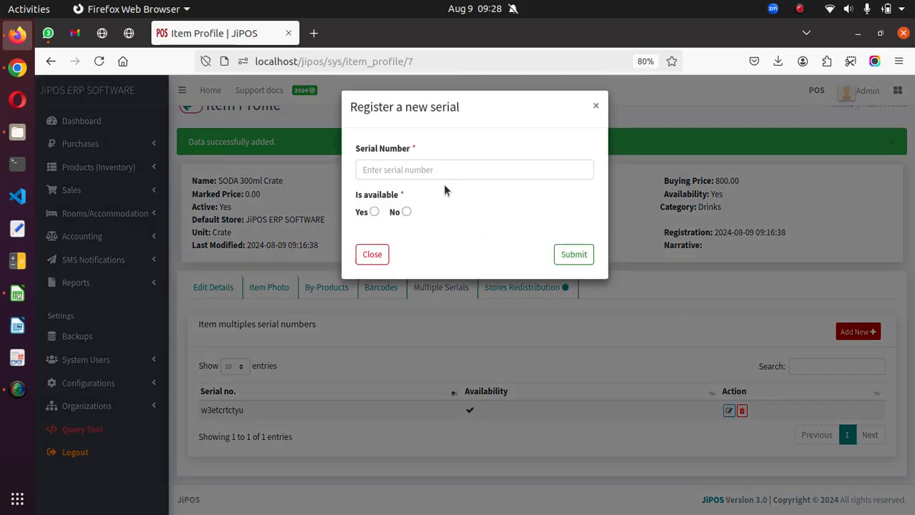
{"action": "left_click", "coordinate": [424, 169]}
{"action": "type", "text": "uiuygtuygi"}
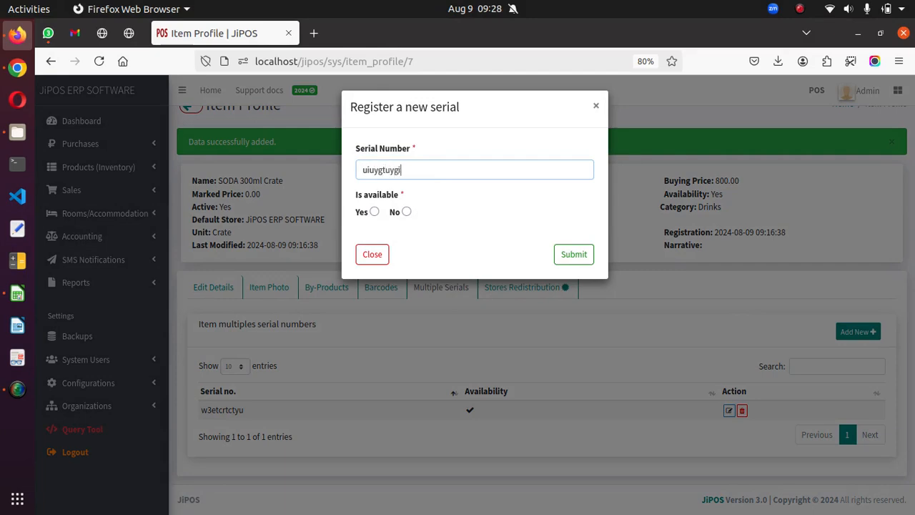
{"action": "left_click", "coordinate": [374, 212]}
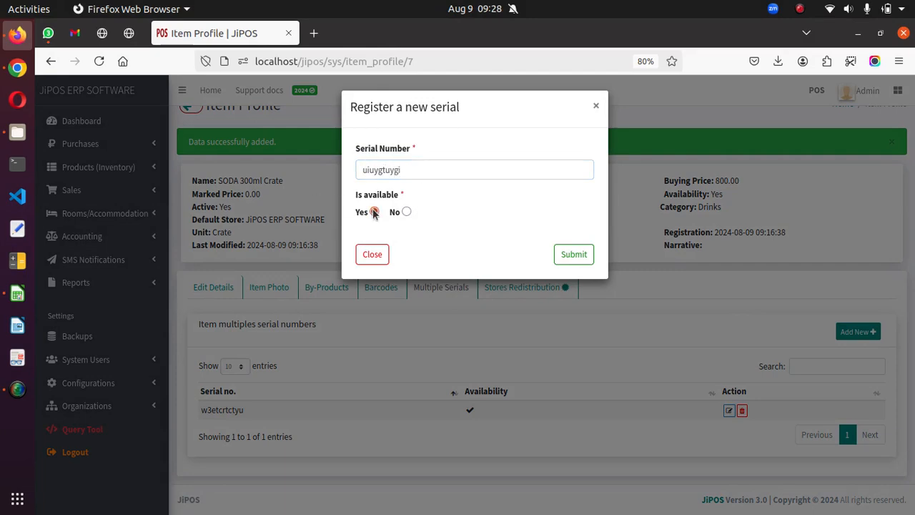
{"action": "left_click", "coordinate": [577, 263]}
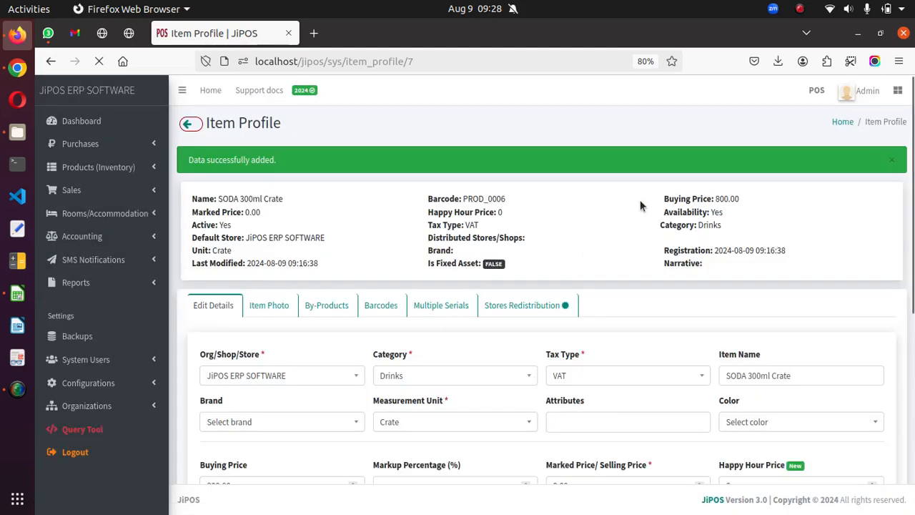
{"action": "left_click", "coordinate": [428, 307]}
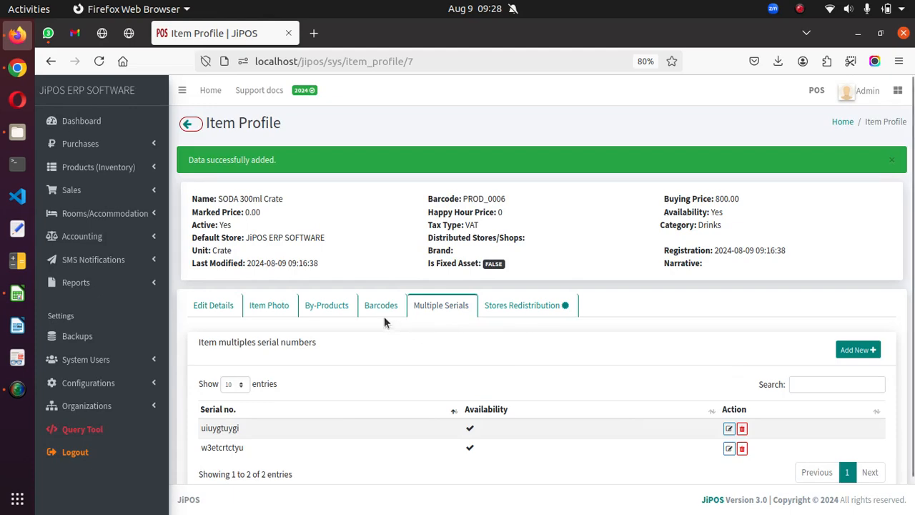
{"action": "scroll", "coordinate": [439, 363], "scroll_direction": "down", "scroll_amount": 1}
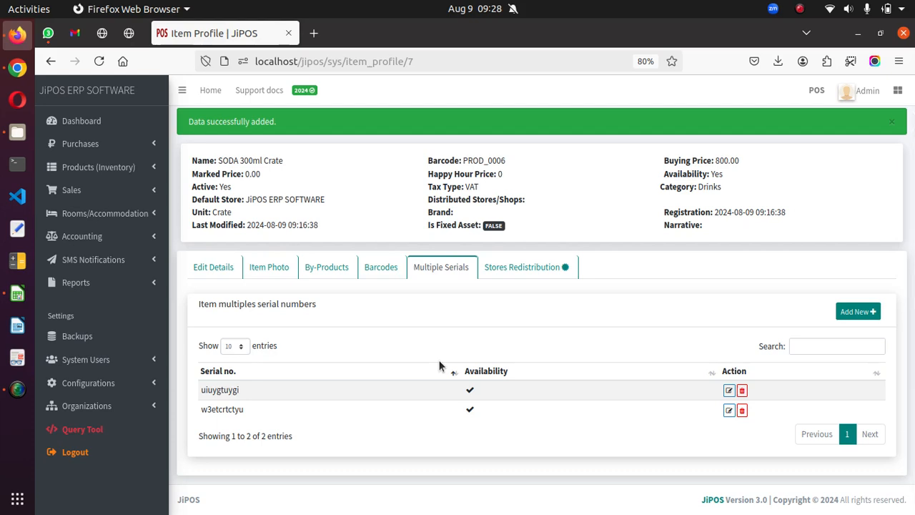
Show the stores redistribution list of the SODA 300ml Crate item.
{"action": "left_click", "coordinate": [519, 270]}
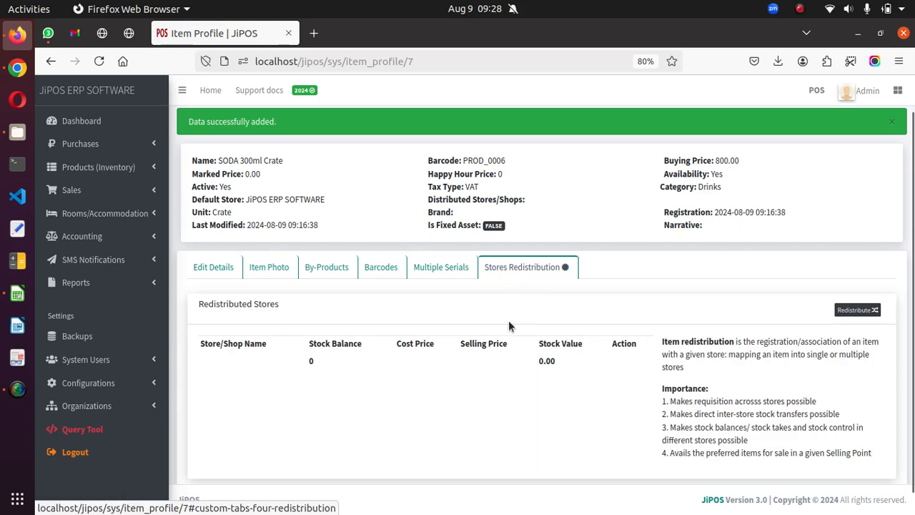